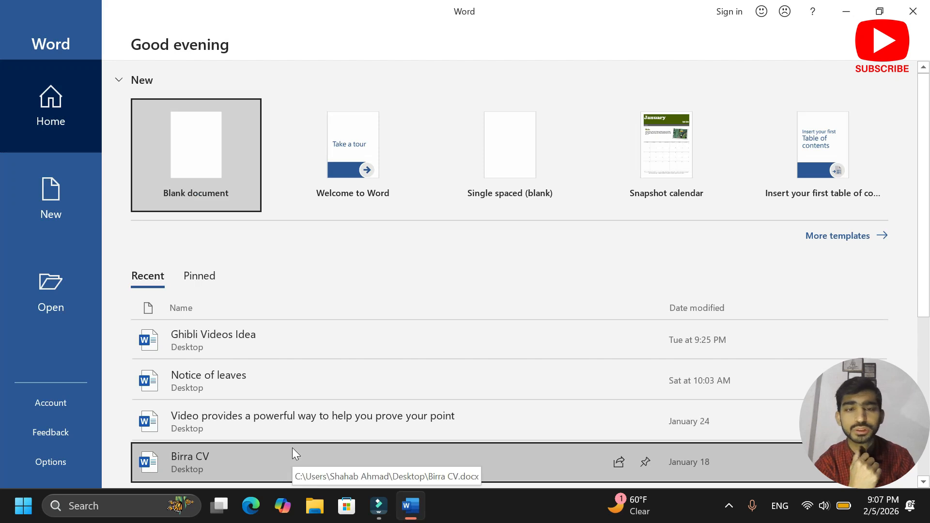
Create a blank document and fill it with sample paragraphs using =rand()
click(165, 111)
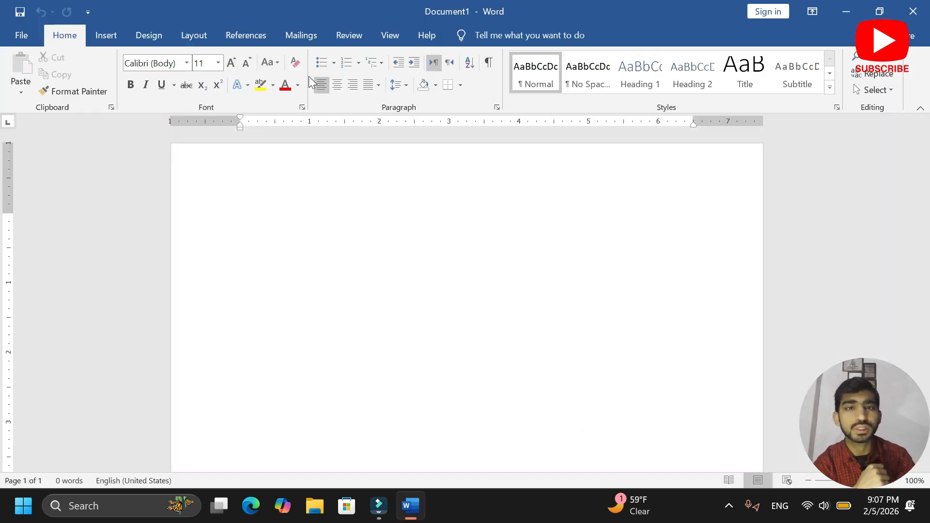
click(216, 39)
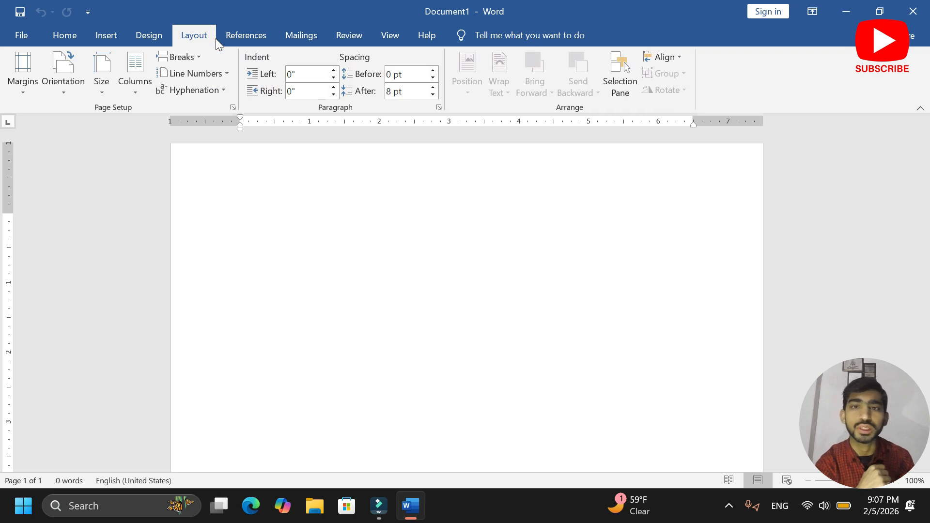
click(246, 38)
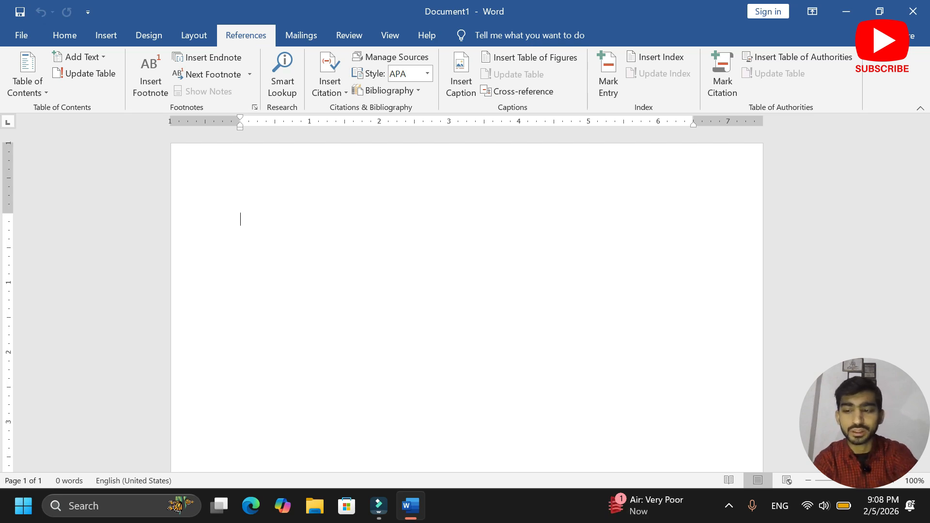
text(=ran)
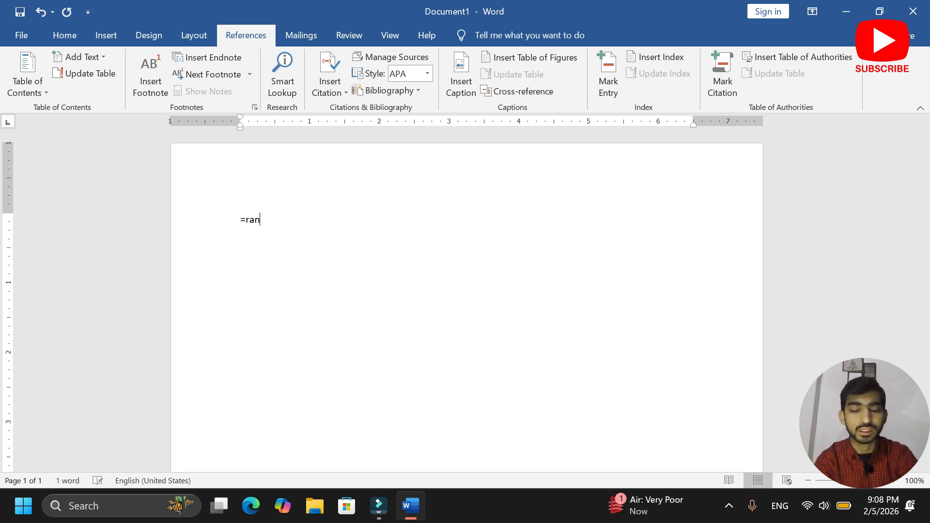
text(d())
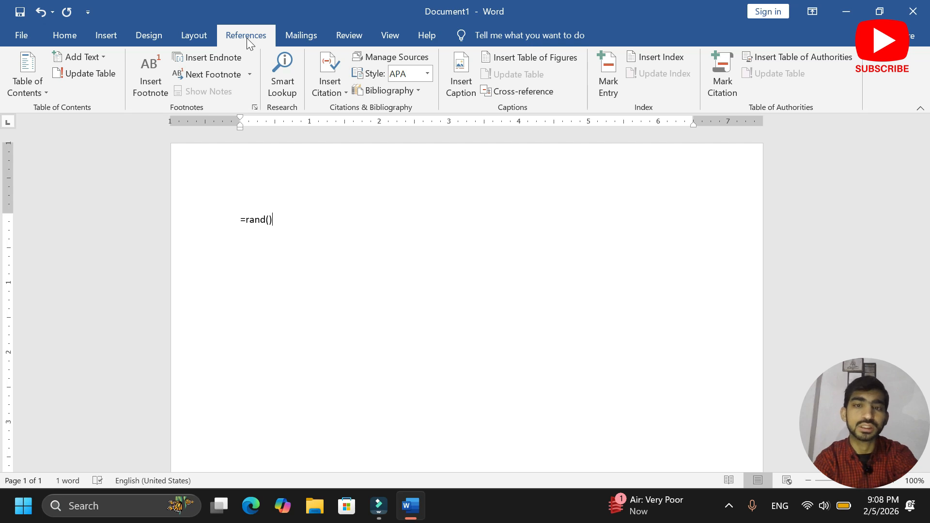
key(Return)
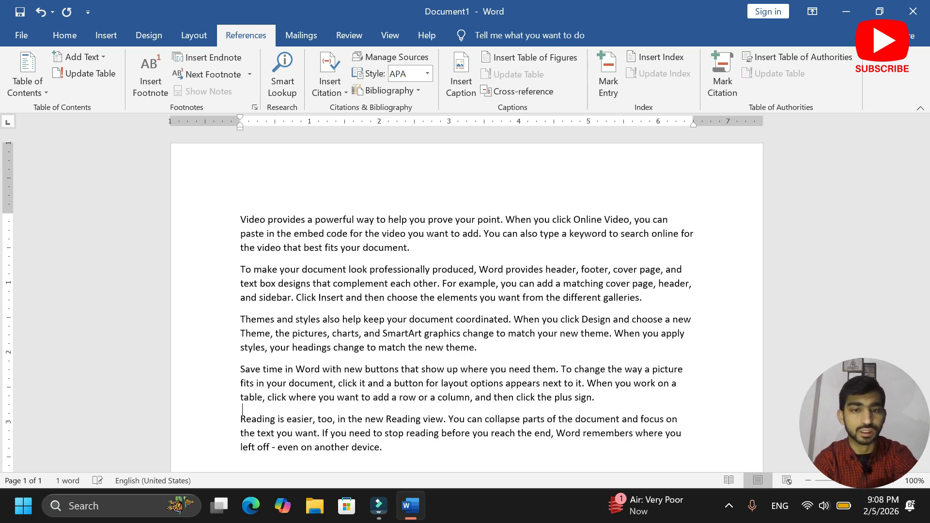
Justify all the text in the document
key(ctrl+a)
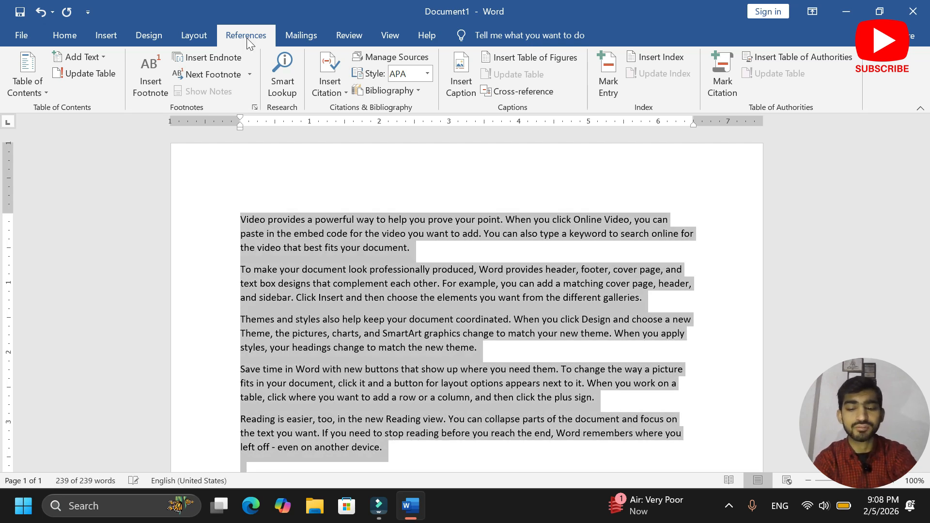
key(ctrl+j)
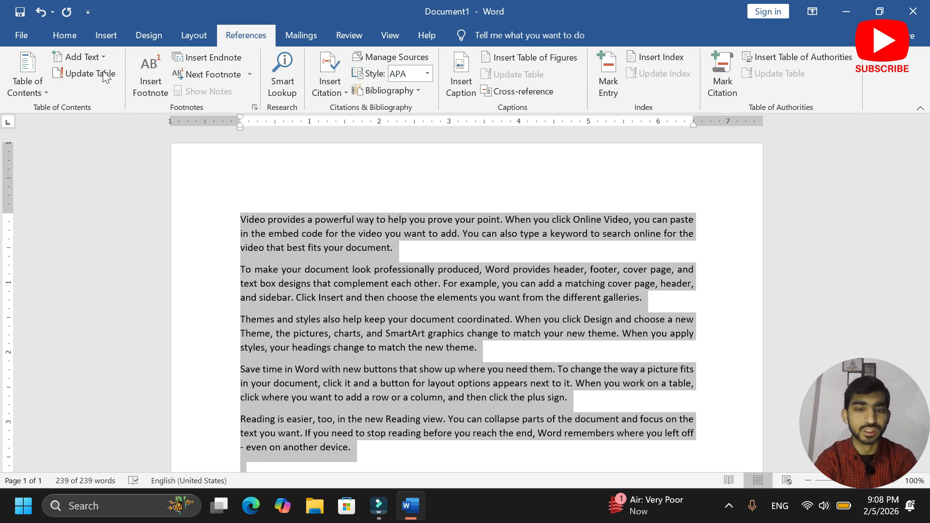
click(391, 288)
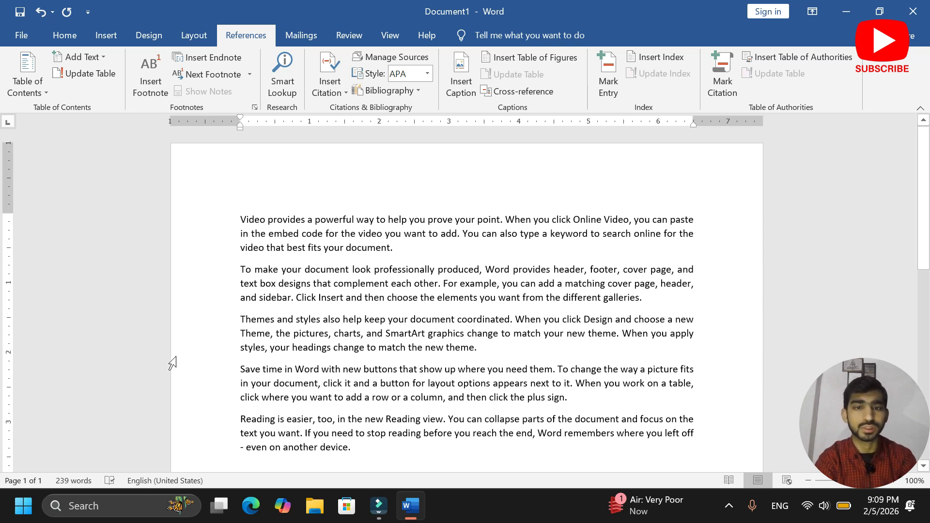
Insert a footnote on the word "Video" in the first paragraph, with a string of repeated letter f as its text
drag(239, 219, 265, 223)
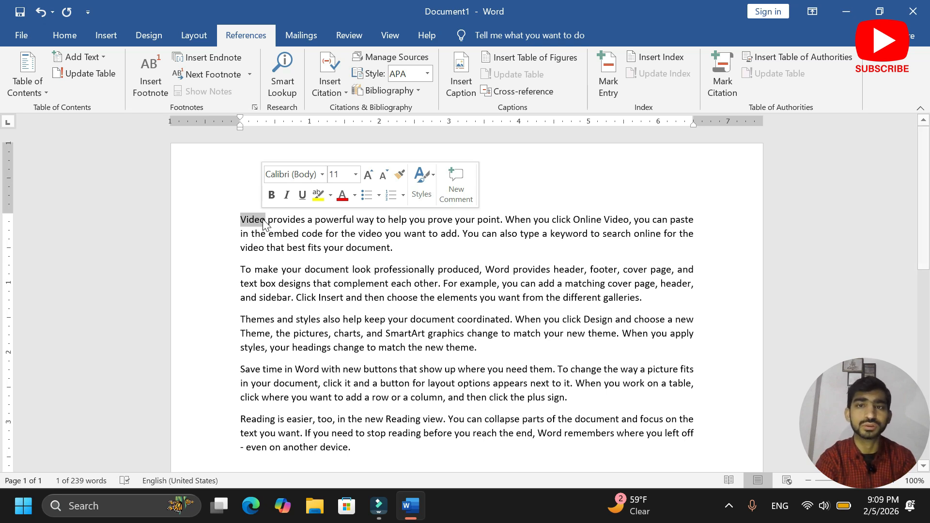
click(153, 79)
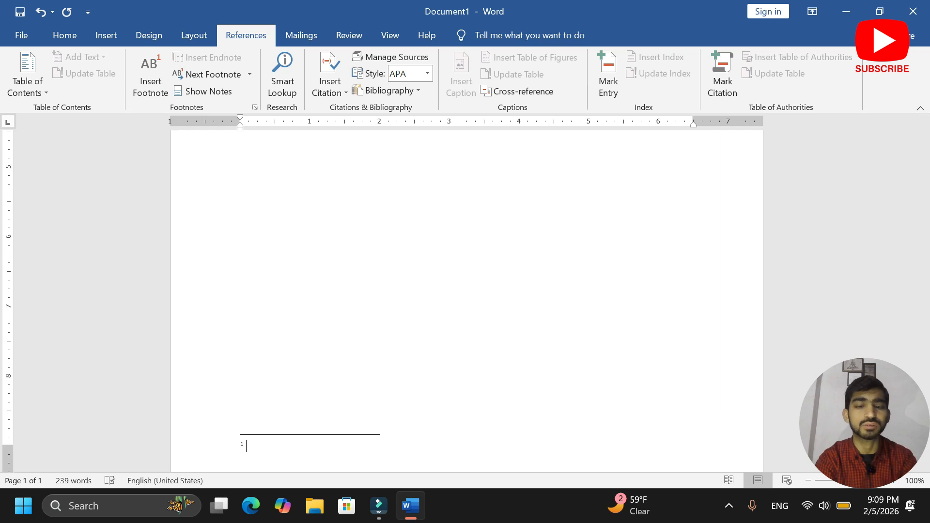
scroll(467, 290, down, 2)
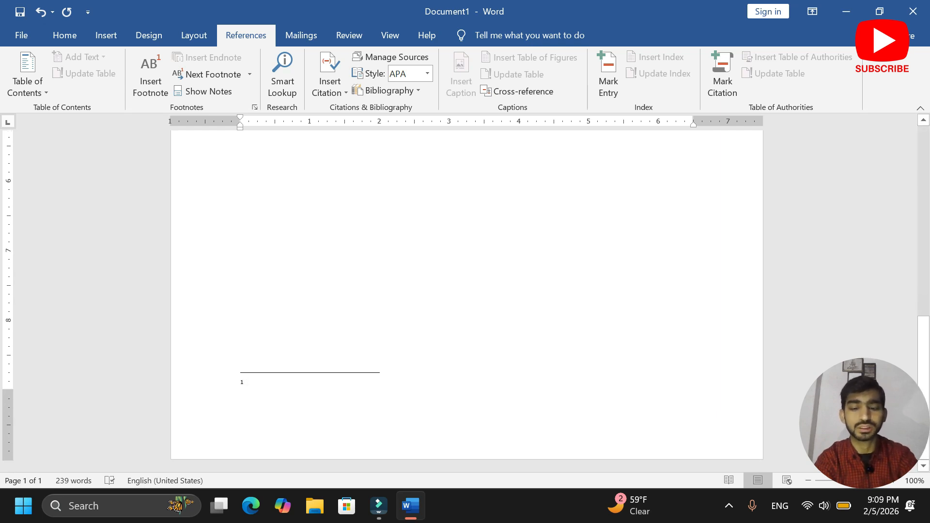
text(ffffffffffff)
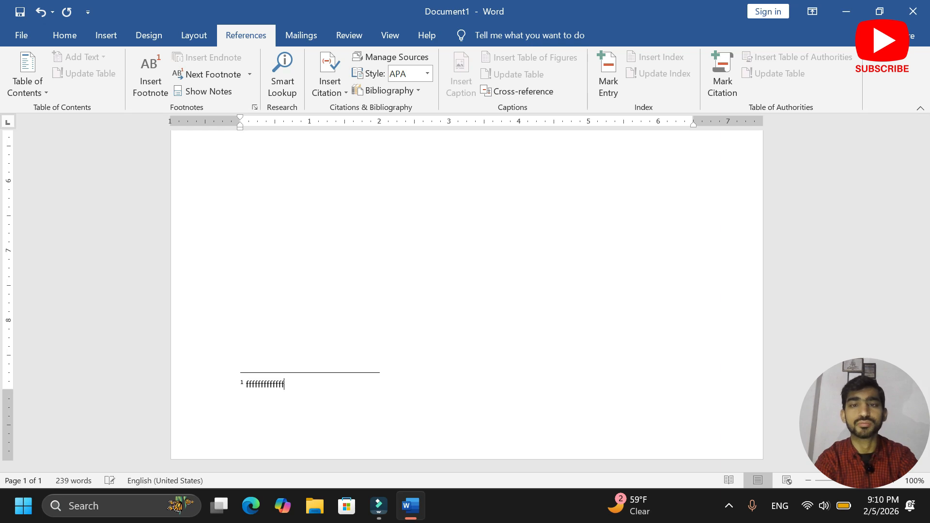
text(fffff)
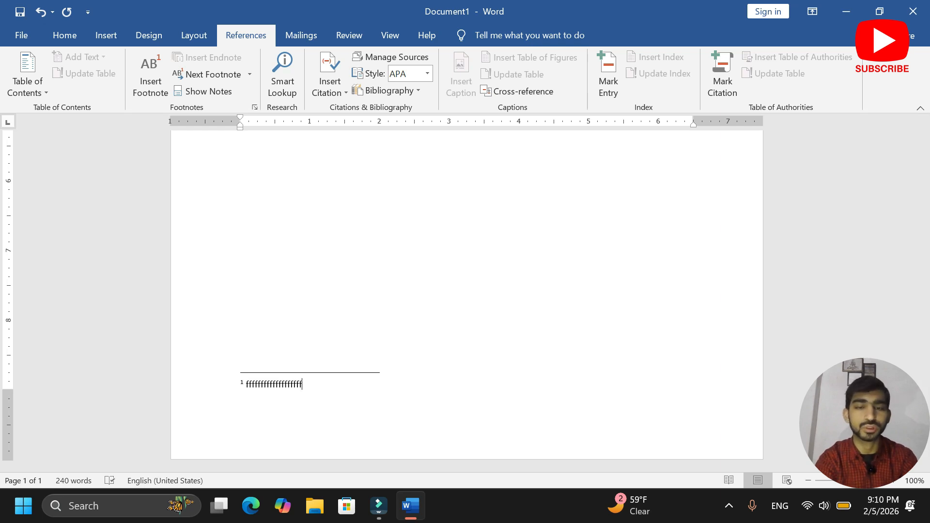
Preview the footnote from its mark after "Video", follow the mark to the note, and examine the note's placement on the page
scroll(498, 251, up, 8)
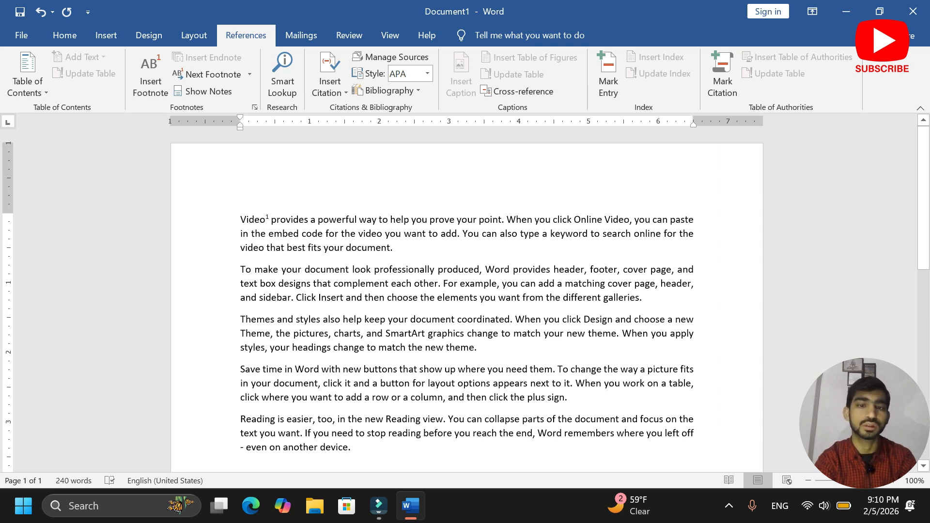
mouse_move(272, 216)
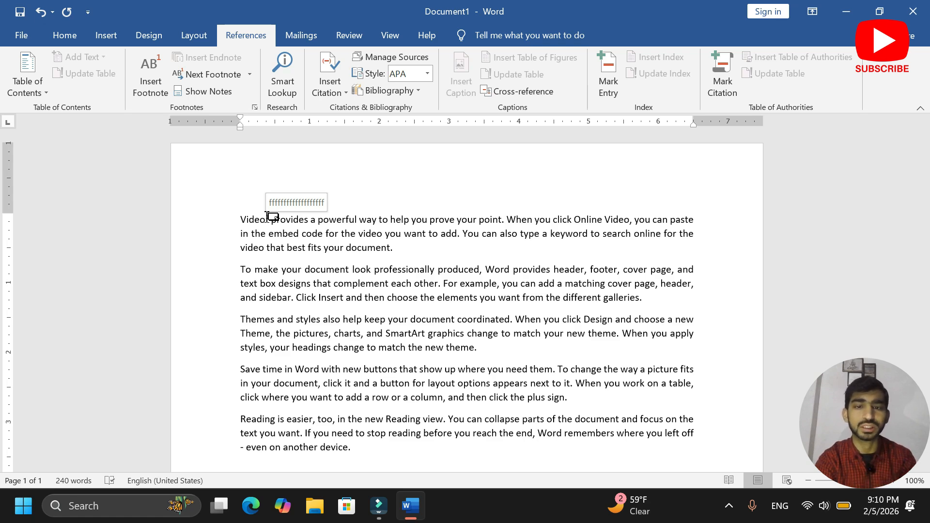
double_click(272, 216)
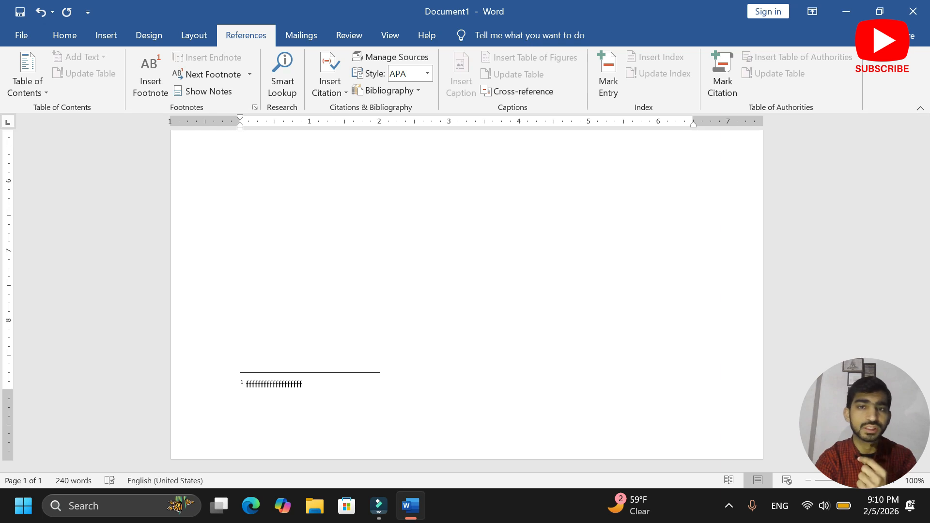
scroll(466, 300, up, 8)
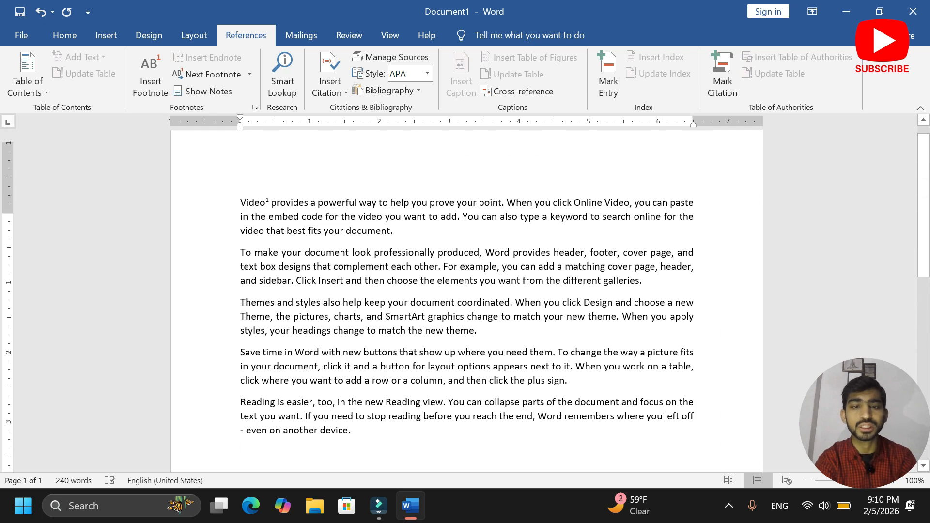
scroll(466, 300, down, 6)
scroll(466, 300, down, 3)
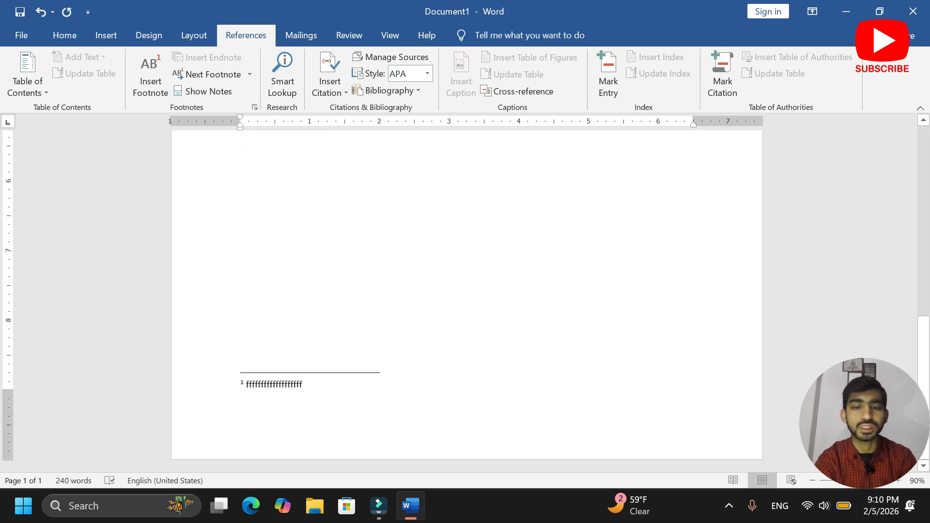
ctrl+scroll(466, 300, down, 7)
ctrl+scroll(239, 394, up, 3)
scroll(239, 395, down, 5)
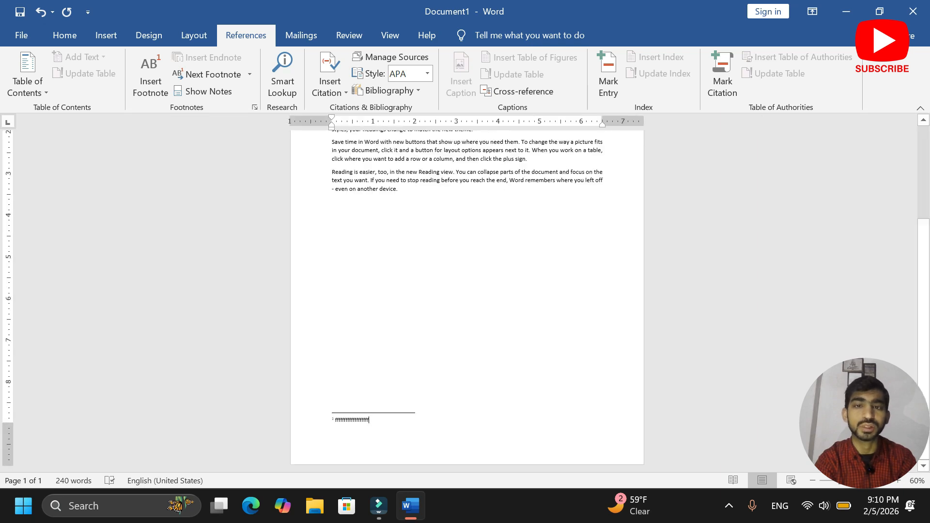
Insert a page break after the last paragraph, which ends "even on another device."
ctrl+scroll(466, 300, up, 3)
scroll(466, 301, up, 5)
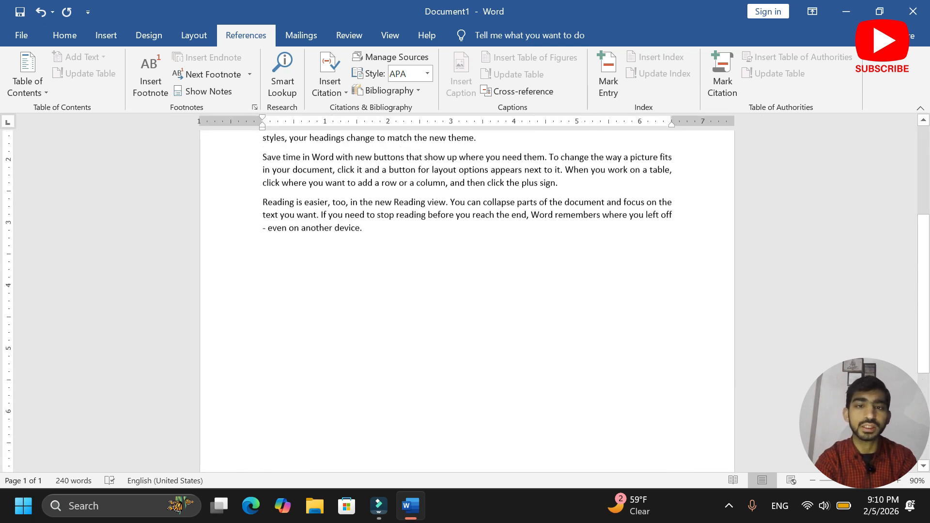
scroll(467, 300, up, 3)
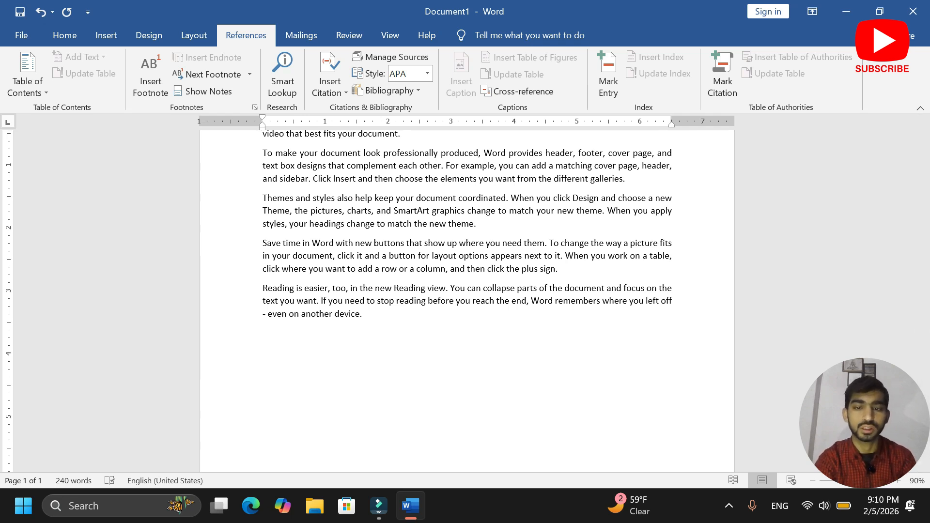
click(385, 325)
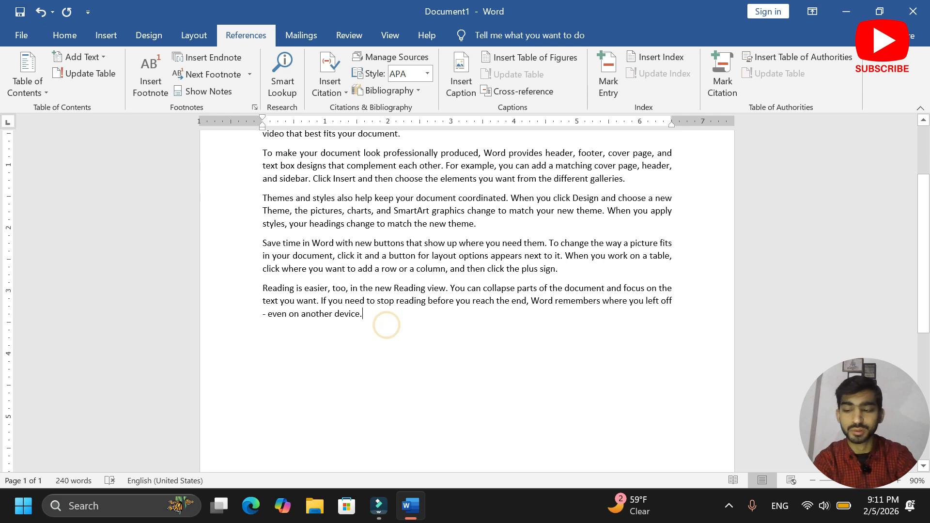
key(ctrl+Return)
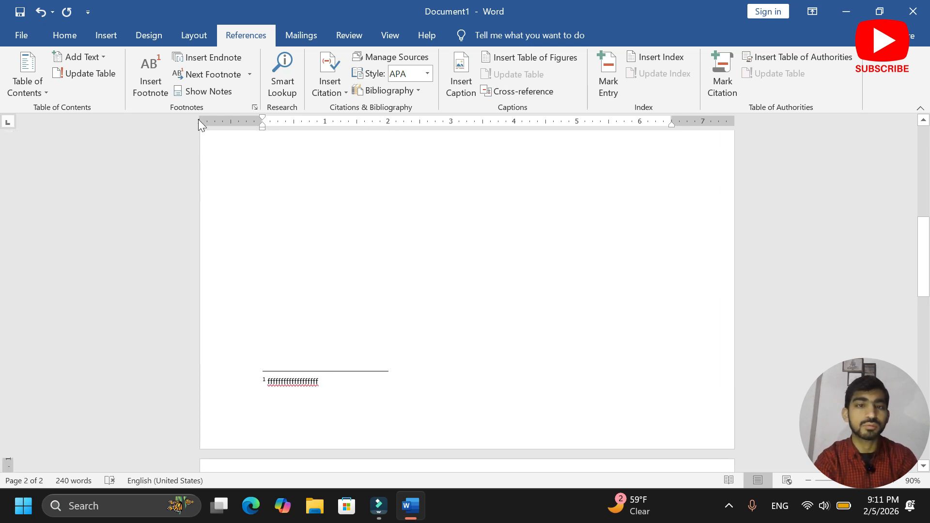
Insert an endnote on the word "To" in the second paragraph, with a string of repeated letter g as its text
scroll(305, 249, up, 10)
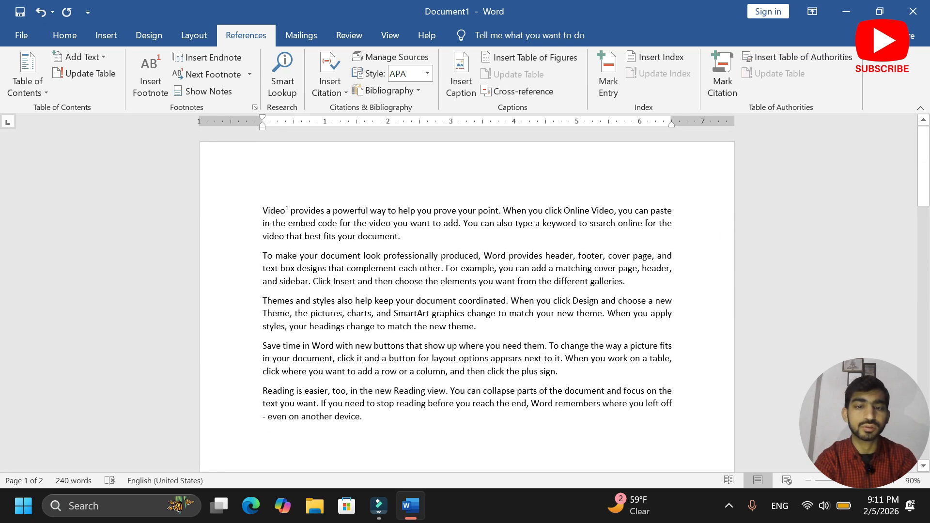
double_click(255, 255)
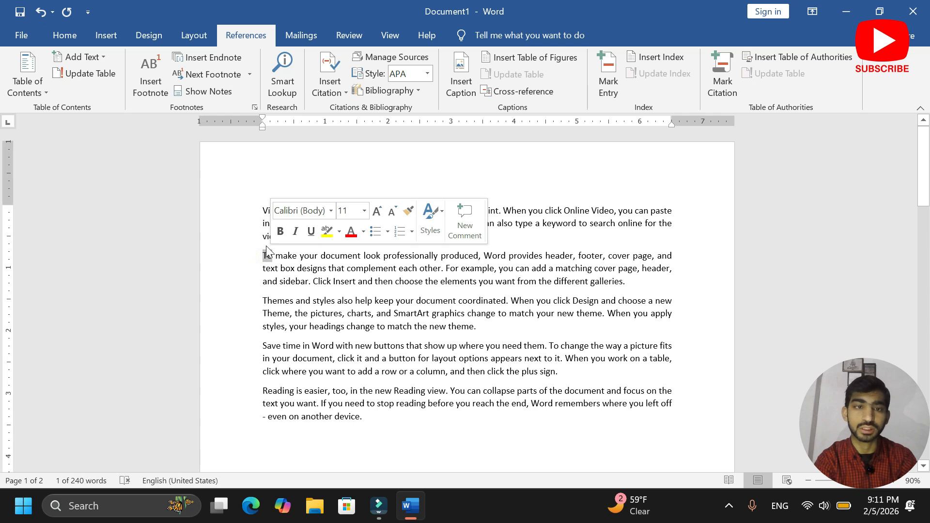
click(224, 55)
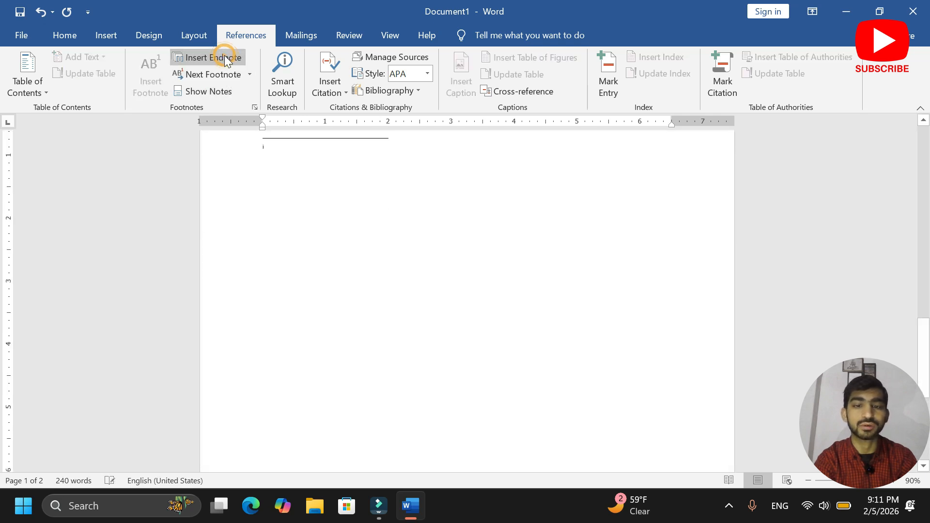
text(ggggggggggggggg)
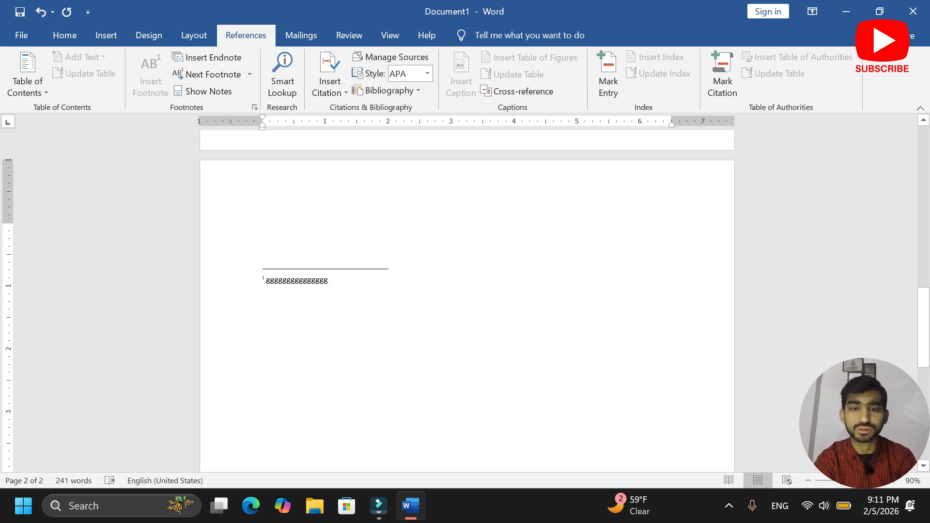
View both pages side by side and compare where the endnote and the footnote are placed
scroll(466, 301, down, 2)
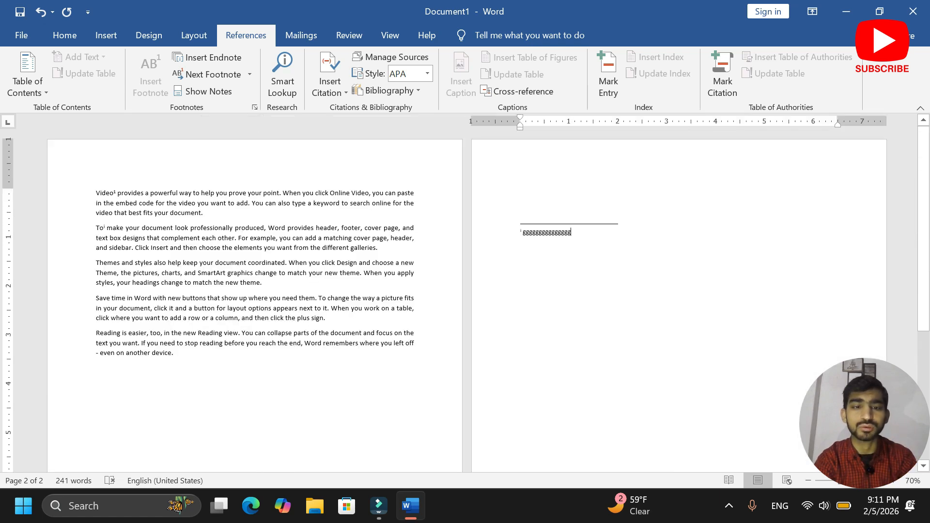
scroll(466, 301, down, 1)
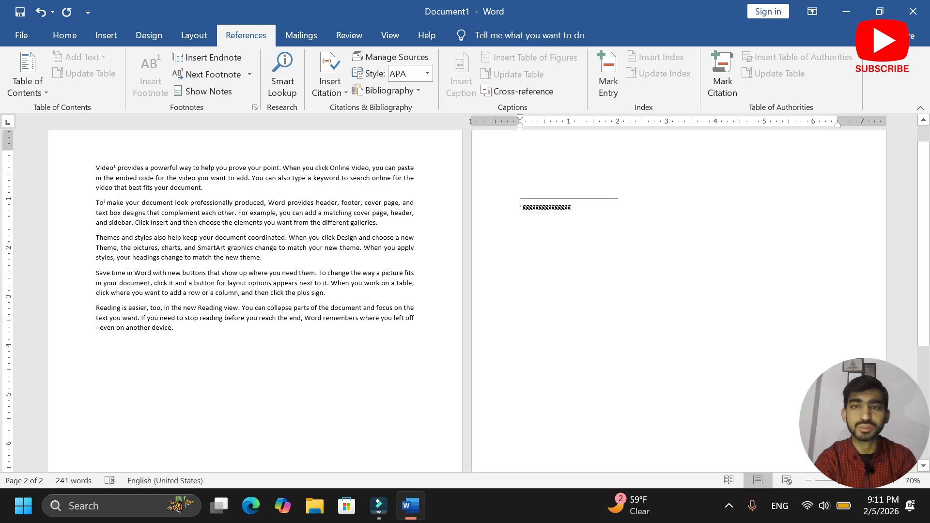
scroll(466, 300, down, 7)
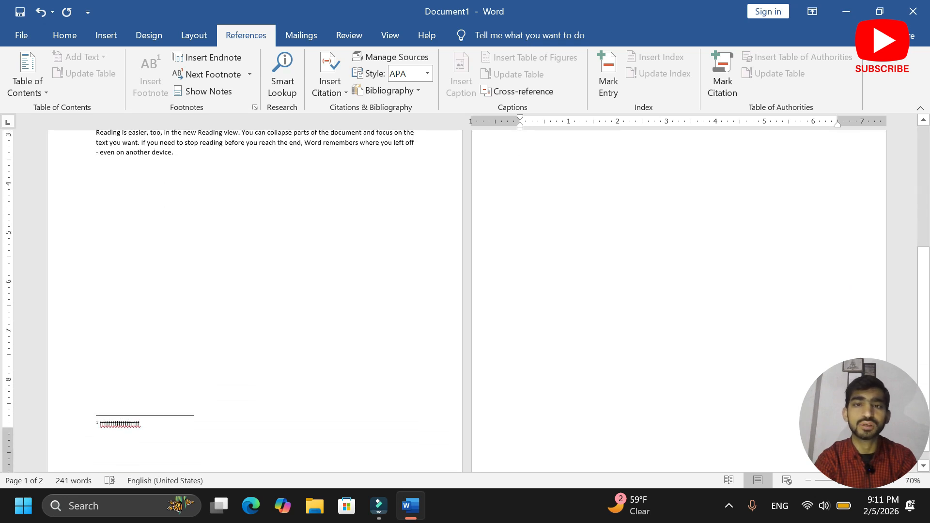
scroll(467, 300, up, 6)
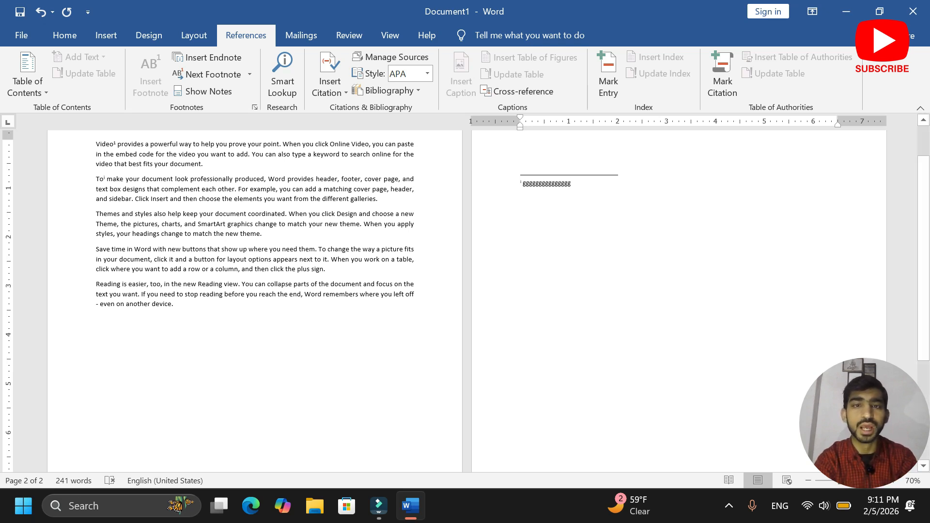
scroll(467, 300, down, 1)
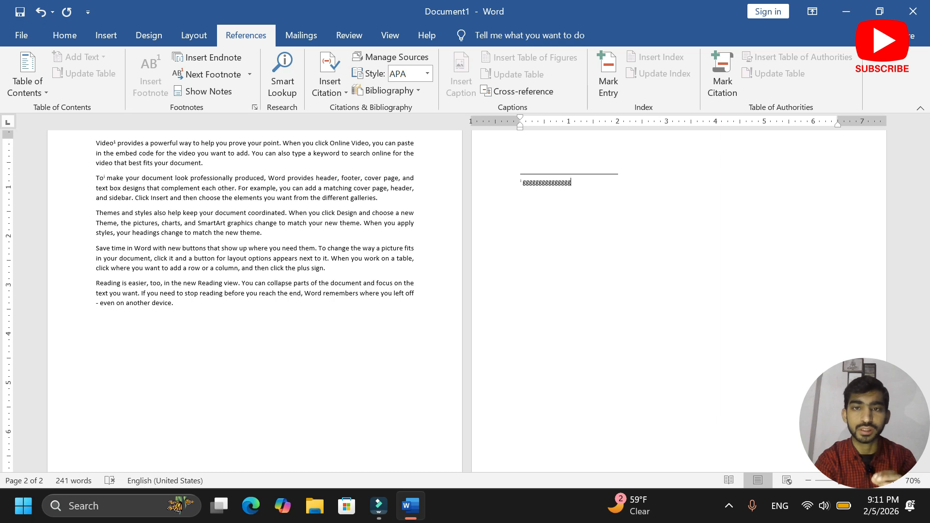
scroll(466, 300, down, 3)
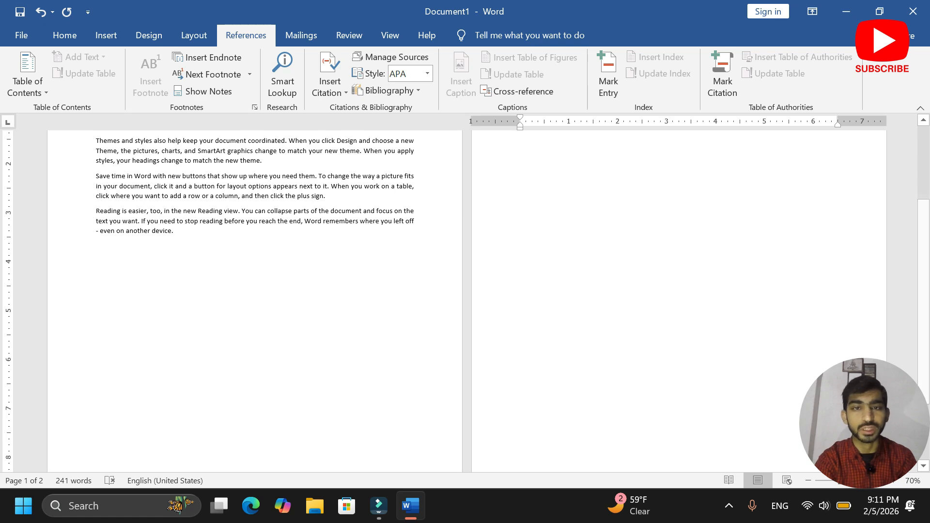
scroll(466, 300, down, 1)
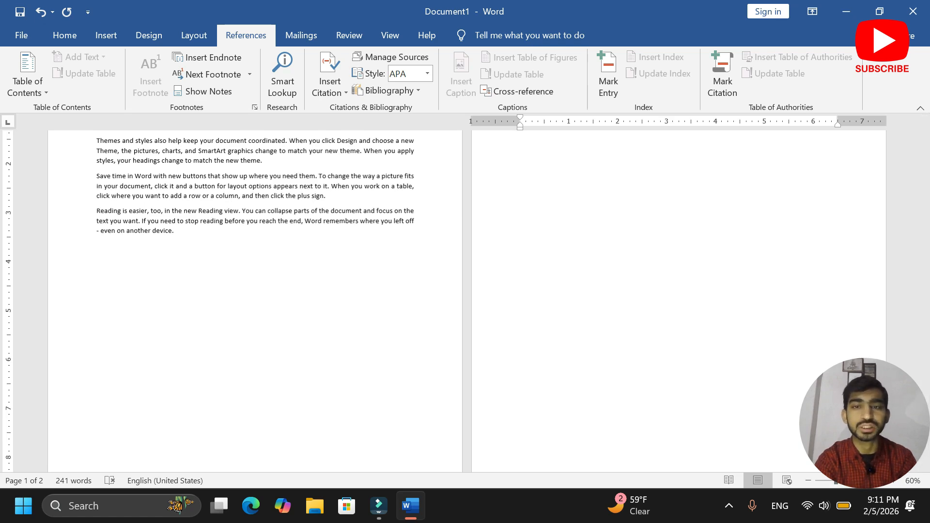
Undo the inserted endnote, page break and footnote so only the sample text is left
scroll(467, 300, up, 5)
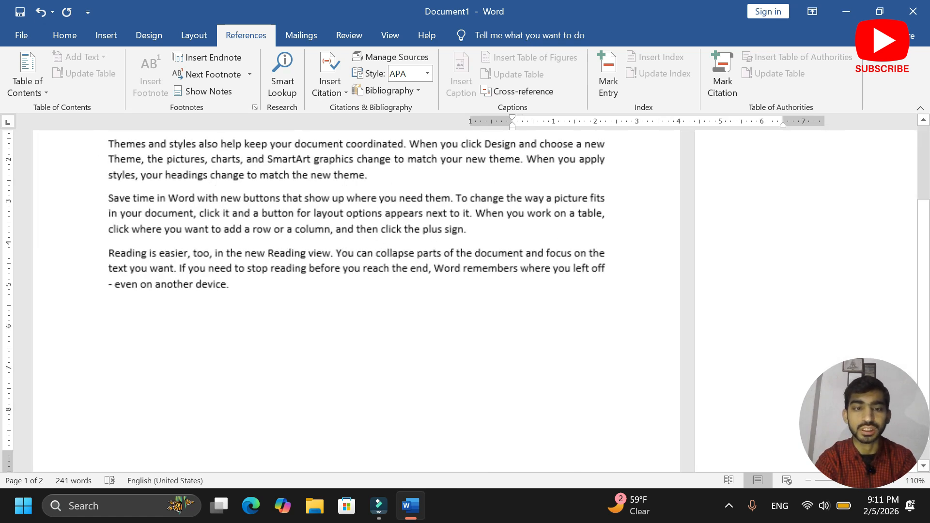
key(ctrl+z)
scroll(467, 301, up, 3)
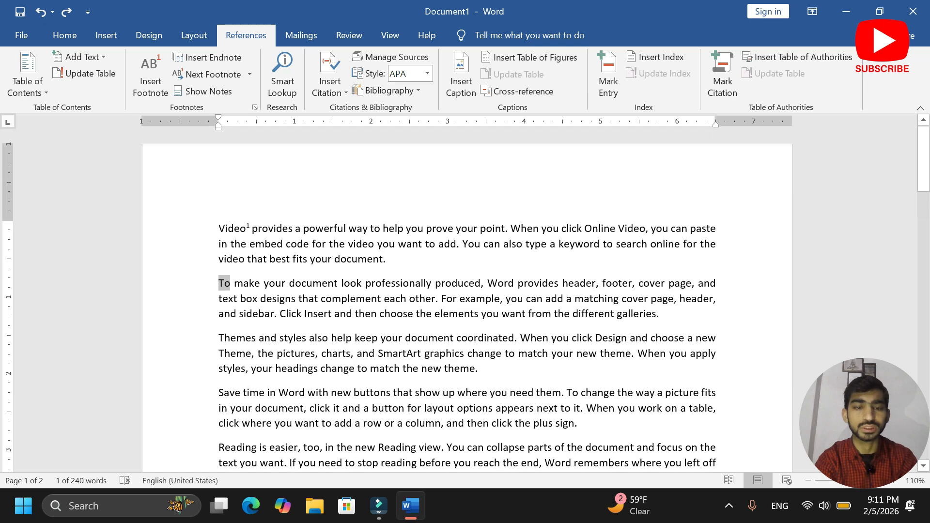
key(ctrl+z)
key(ctrl+z)
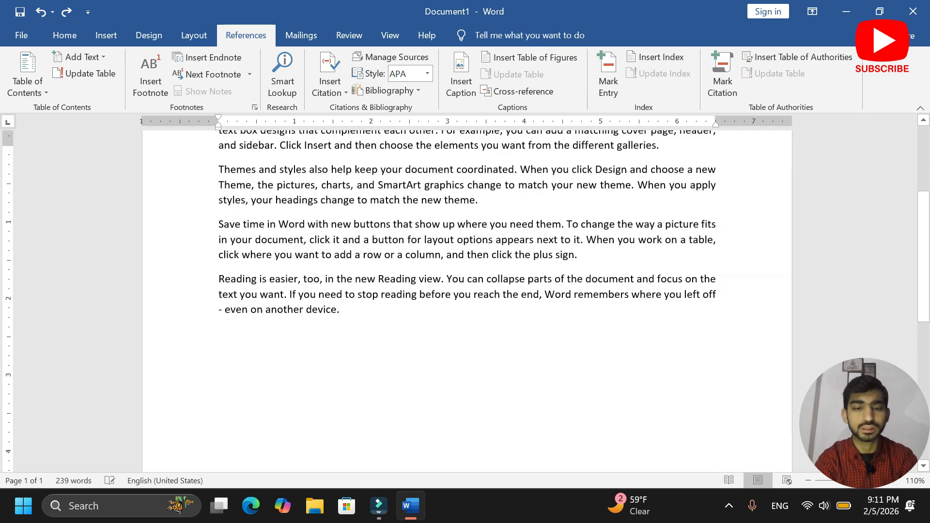
Set the document zoom to 100%
click(390, 297)
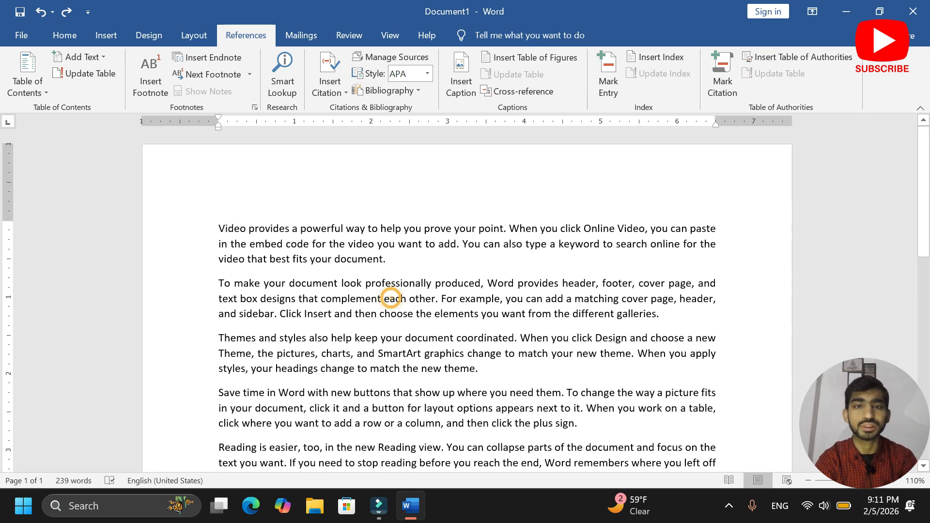
click(390, 34)
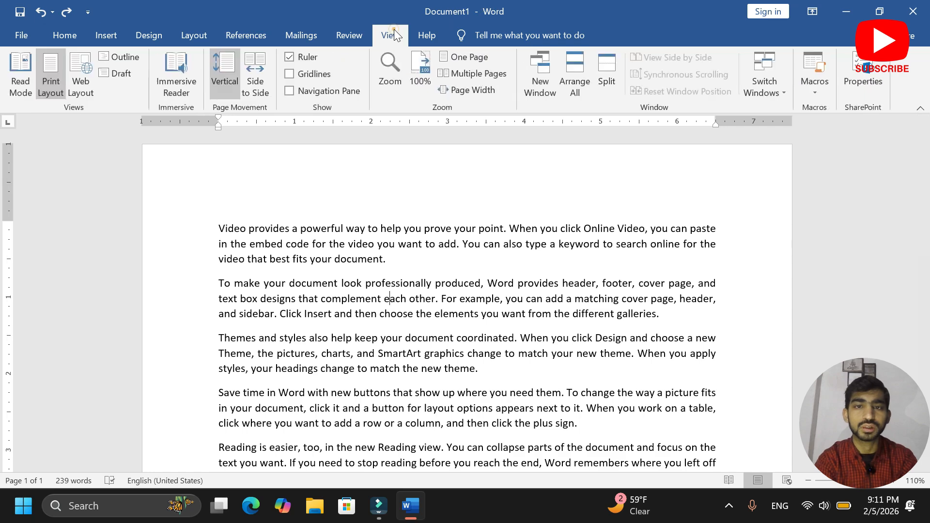
click(420, 77)
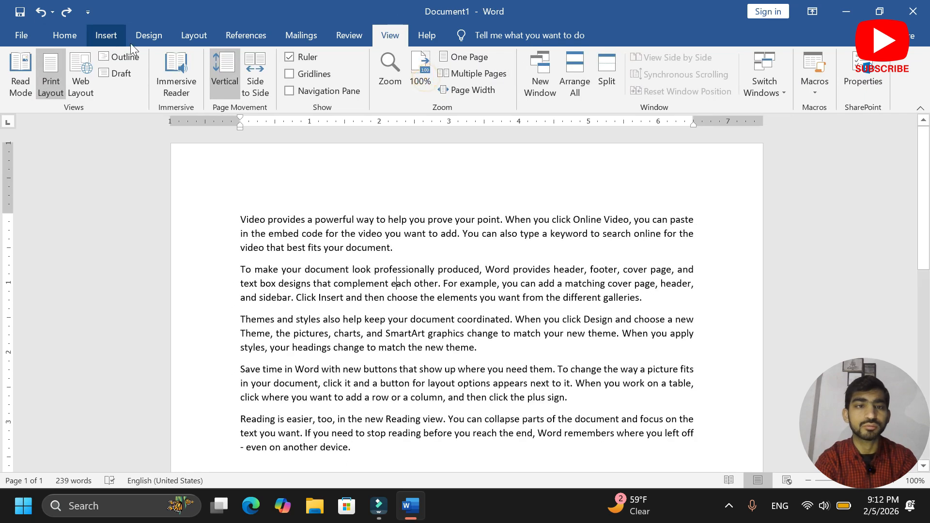
Look through the available citation styles and leave APA selected
click(248, 36)
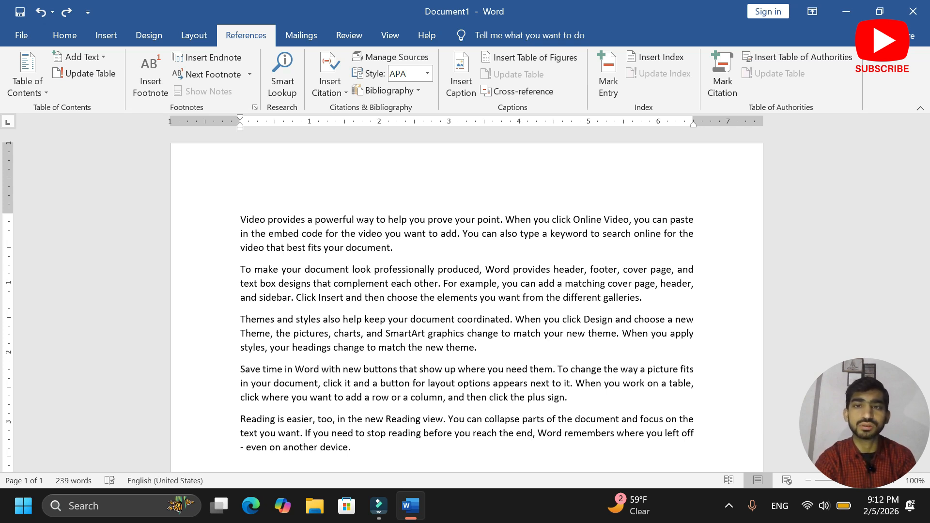
click(428, 75)
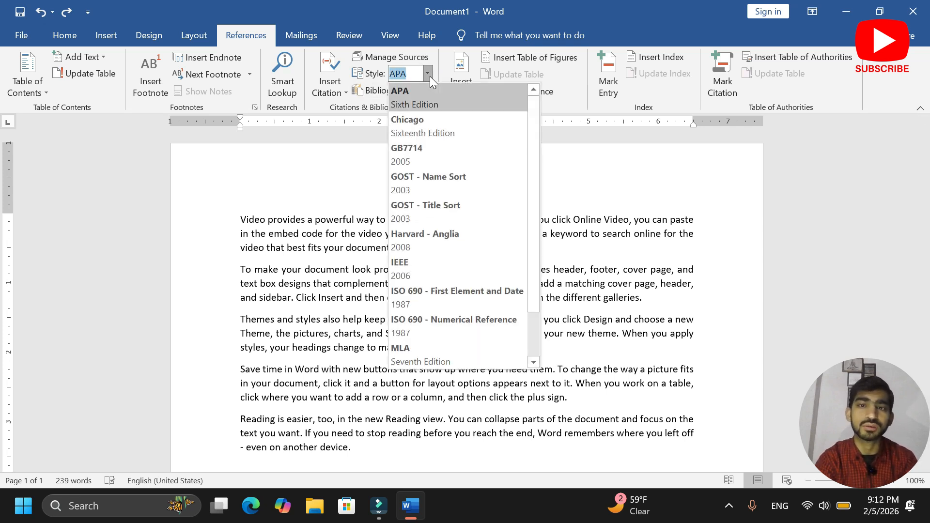
click(428, 75)
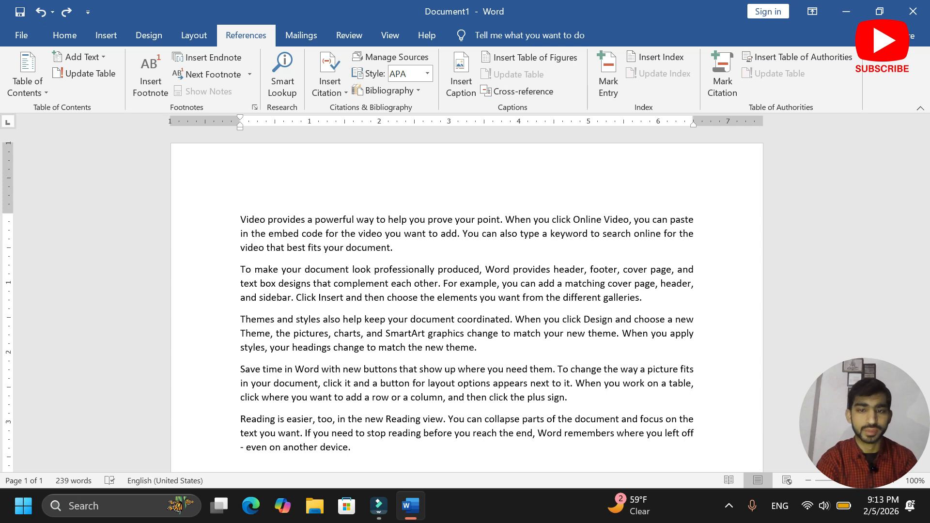
Start a new citation source at the end of the first paragraph and review the source types, keeping Book
drag(398, 248, 240, 221)
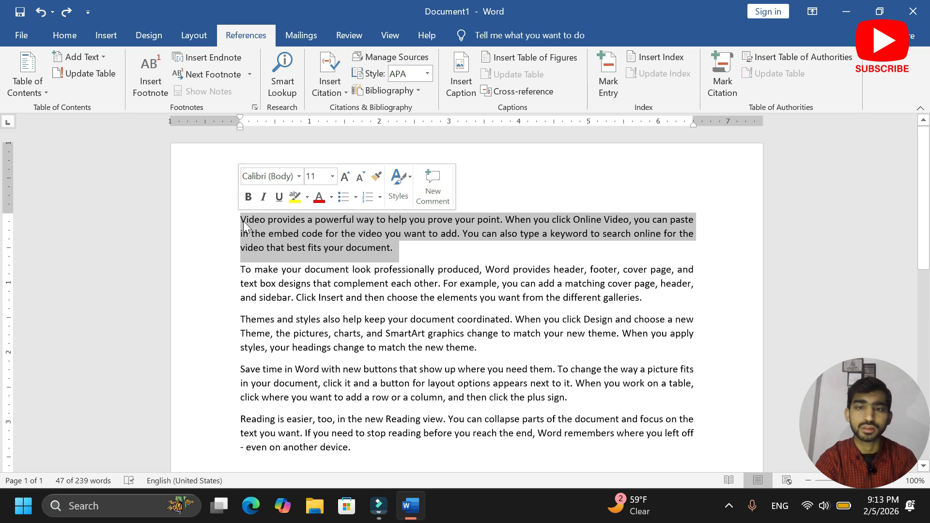
click(408, 252)
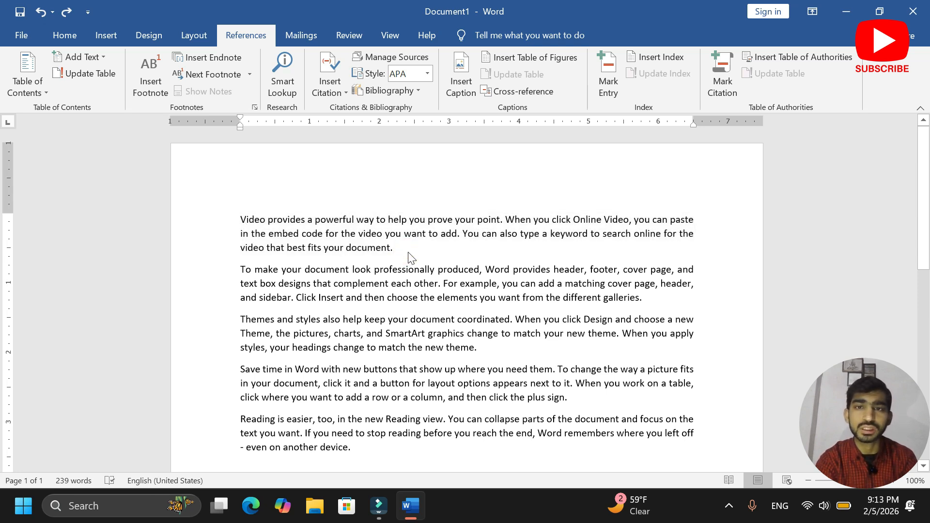
click(334, 95)
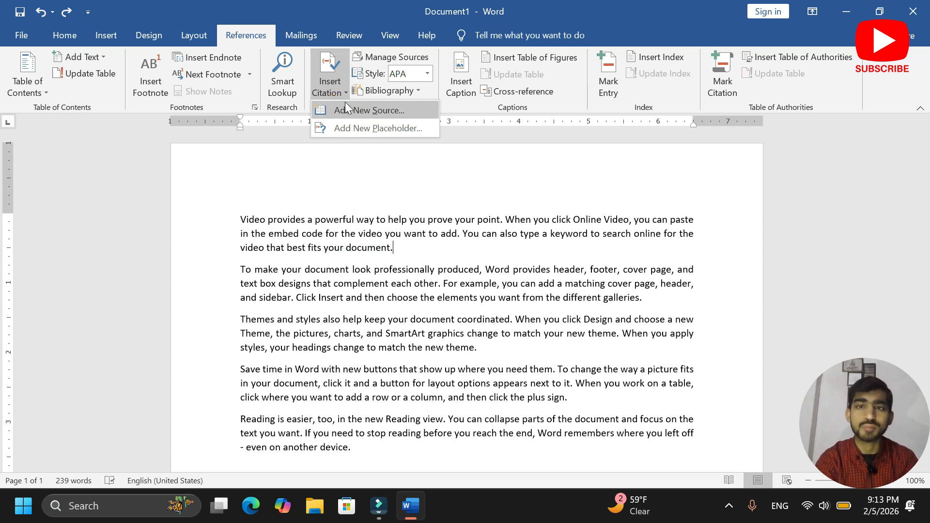
click(373, 111)
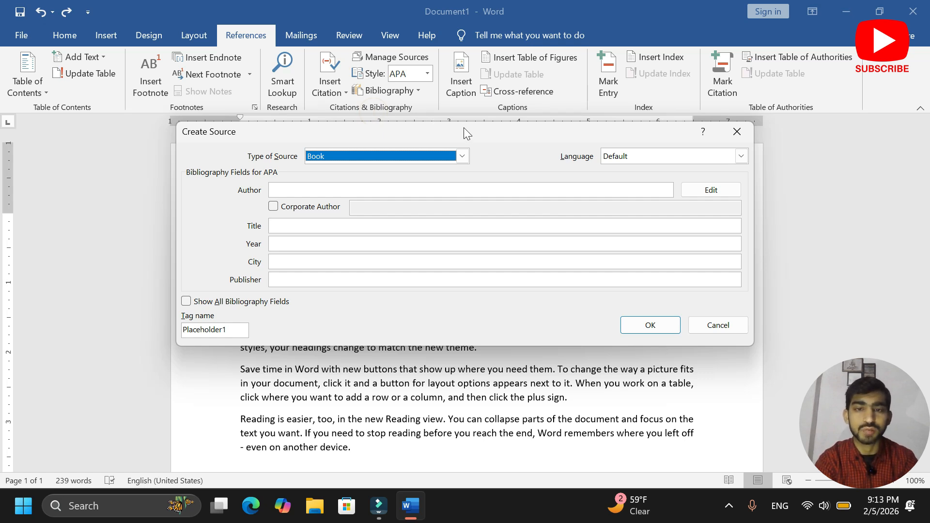
click(462, 157)
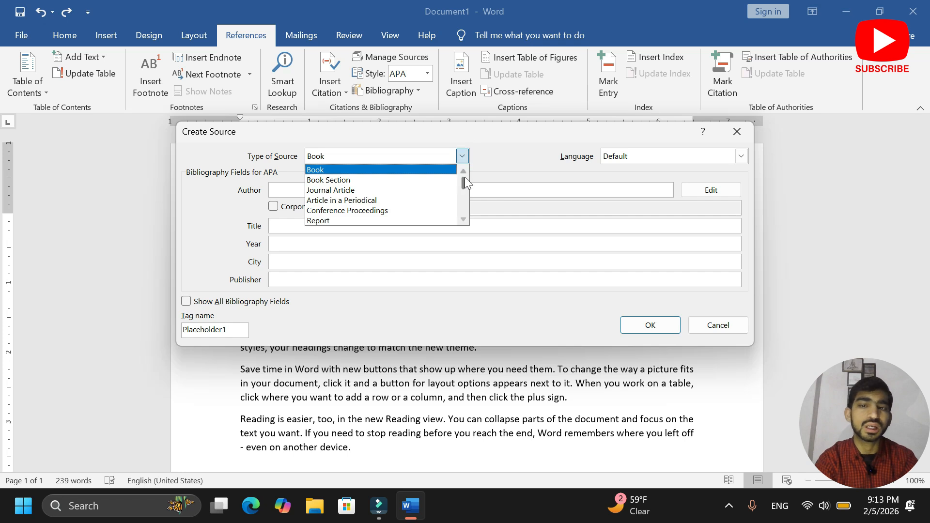
click(461, 219)
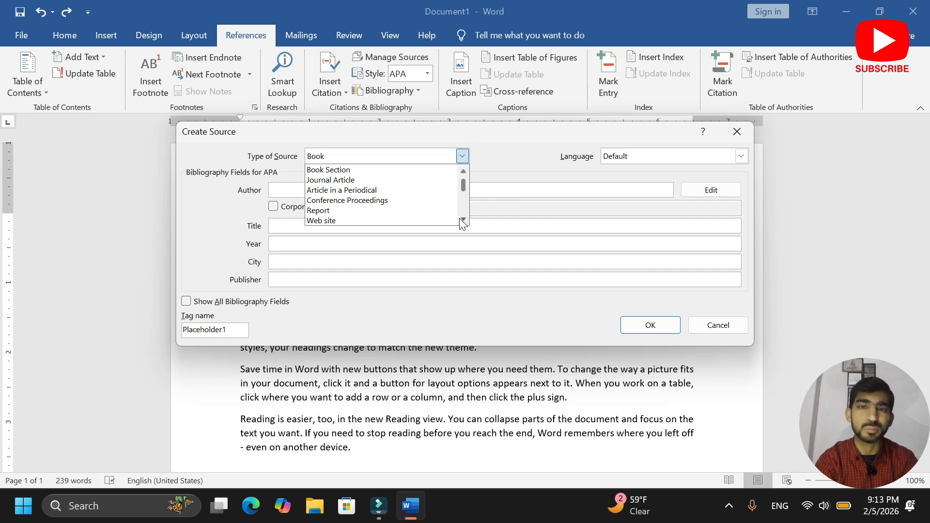
click(461, 219)
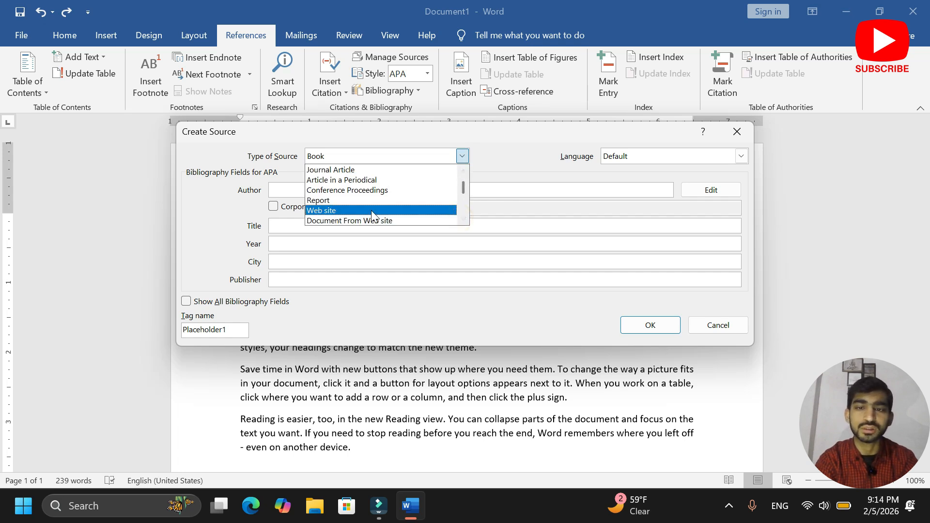
click(279, 178)
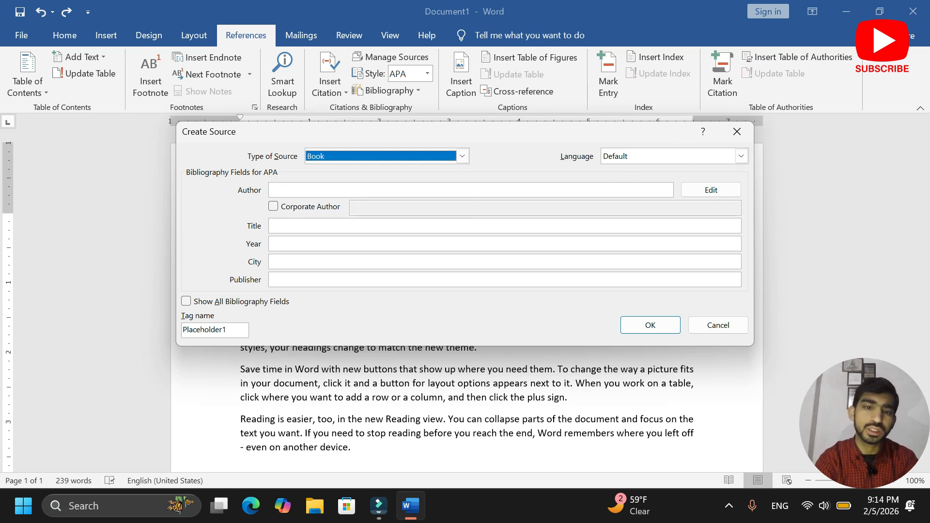
Create the source with author "Allama Iqbal" and title "Book", inserting its citation after the first paragraph
click(295, 189)
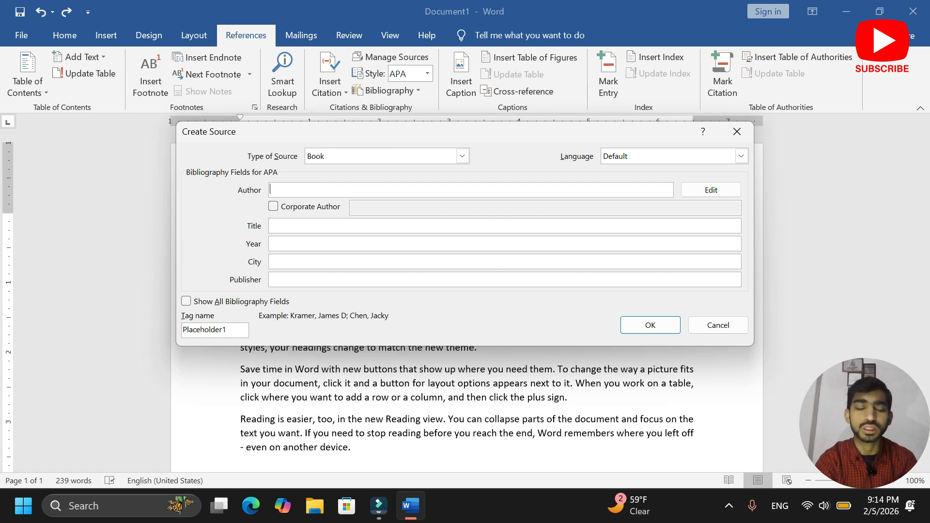
text(Allama)
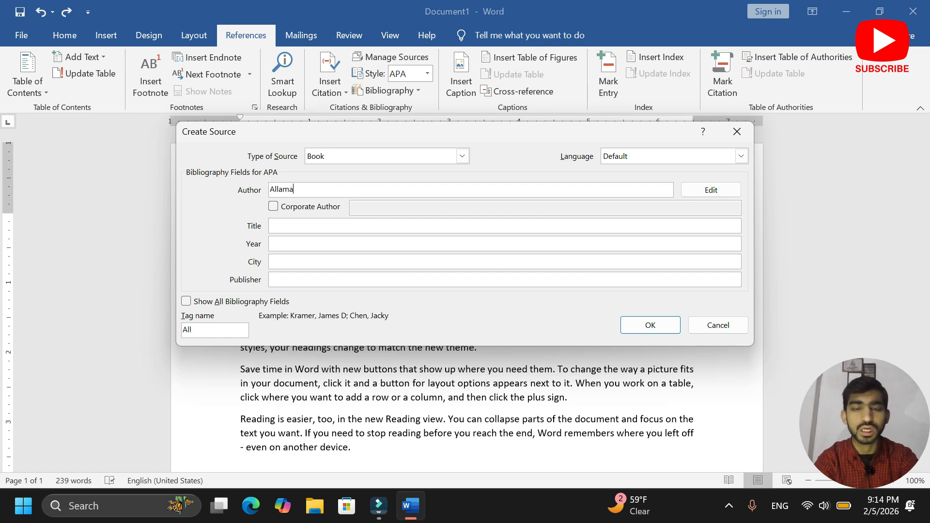
text( Iqbal)
click(297, 233)
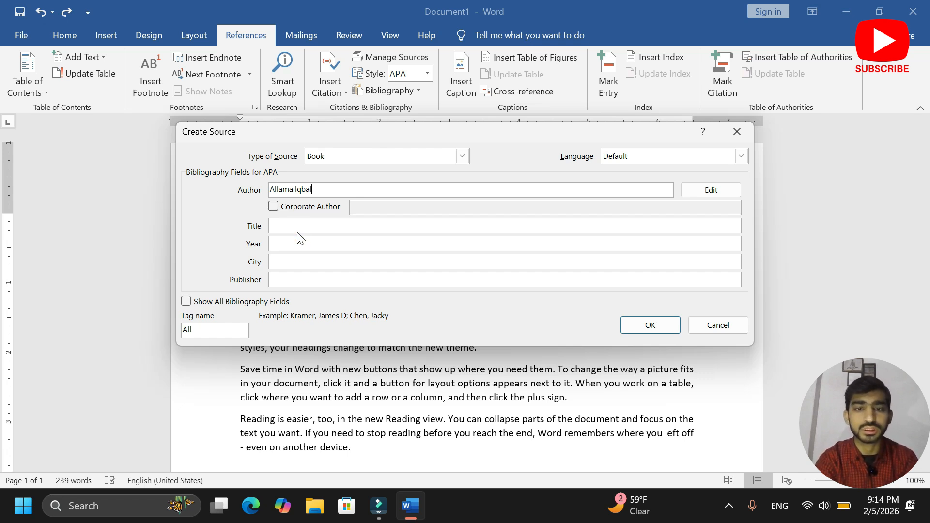
click(299, 229)
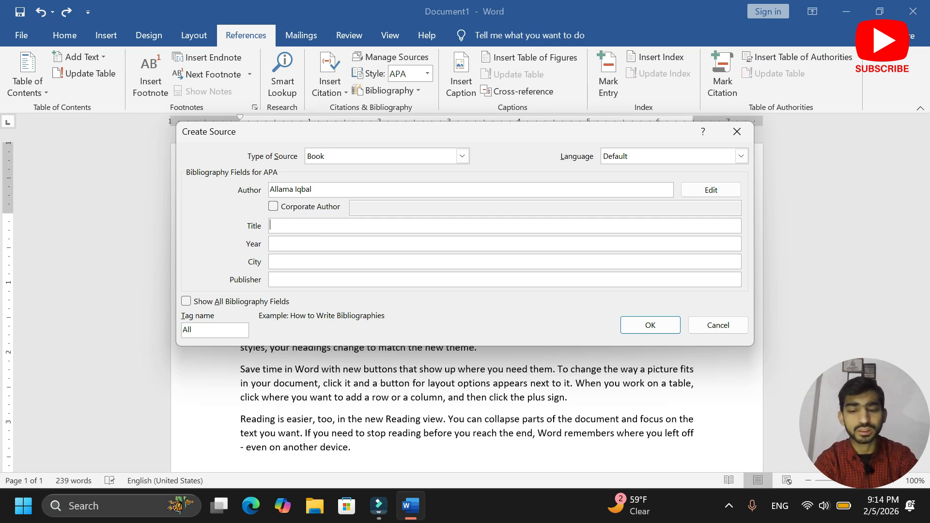
text(Bool)
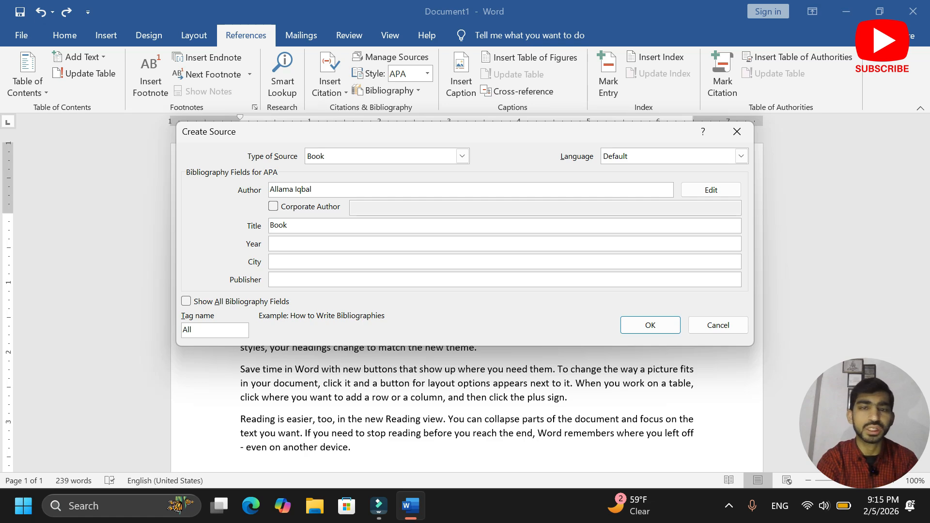
click(647, 326)
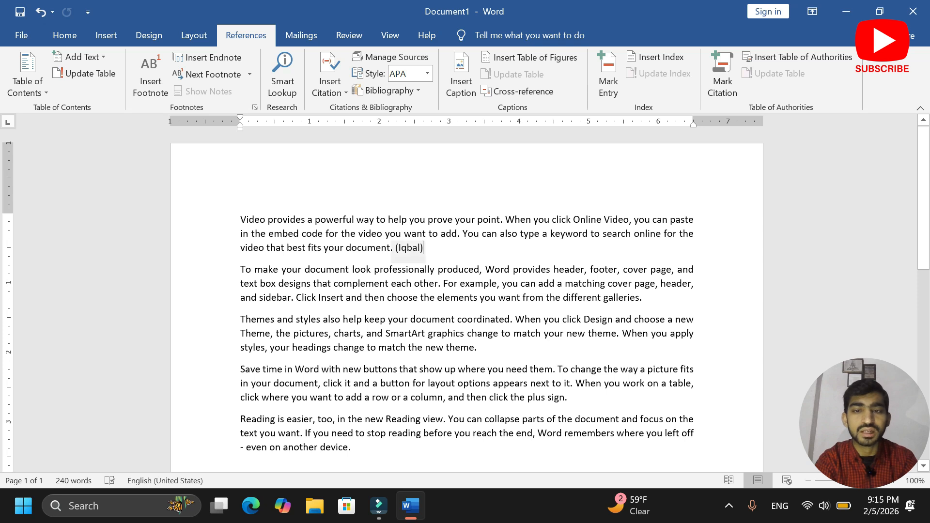
Insert the built-in References bibliography below the last paragraph
scroll(465, 290, down, 3)
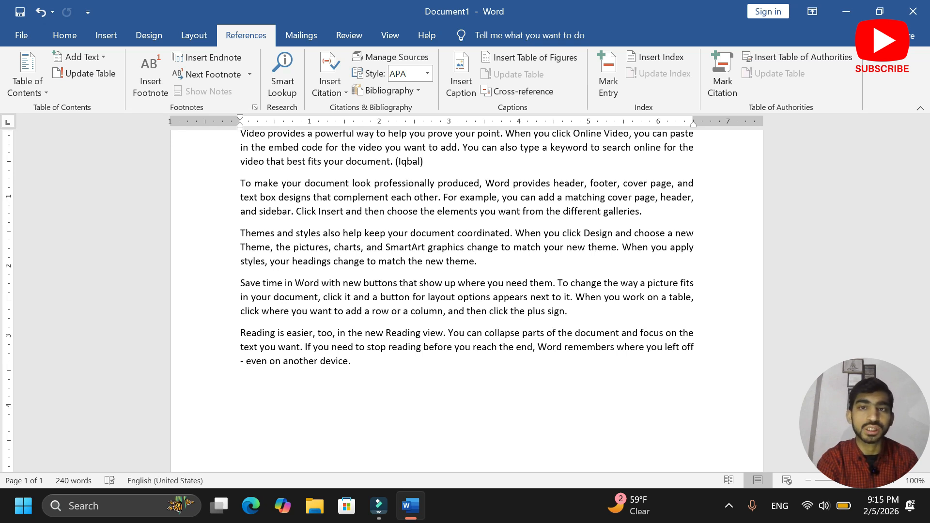
scroll(358, 299, down, 2)
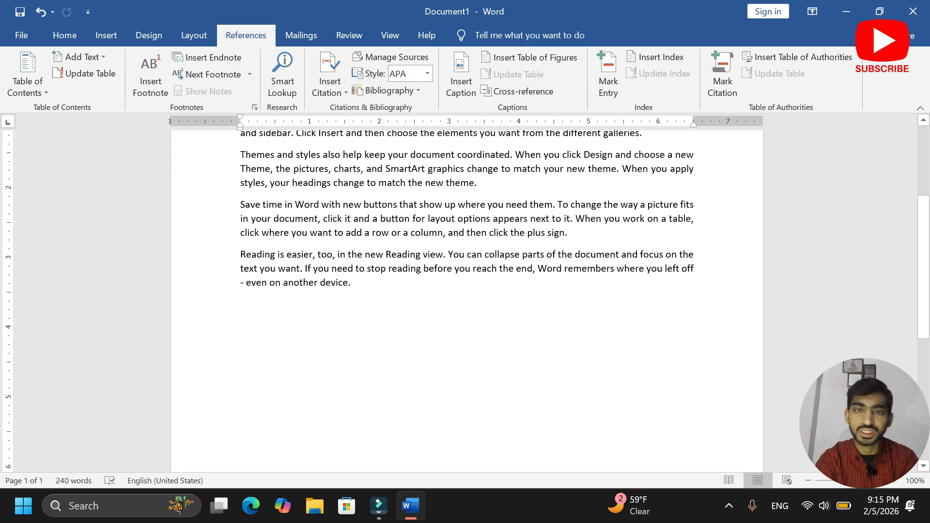
click(402, 93)
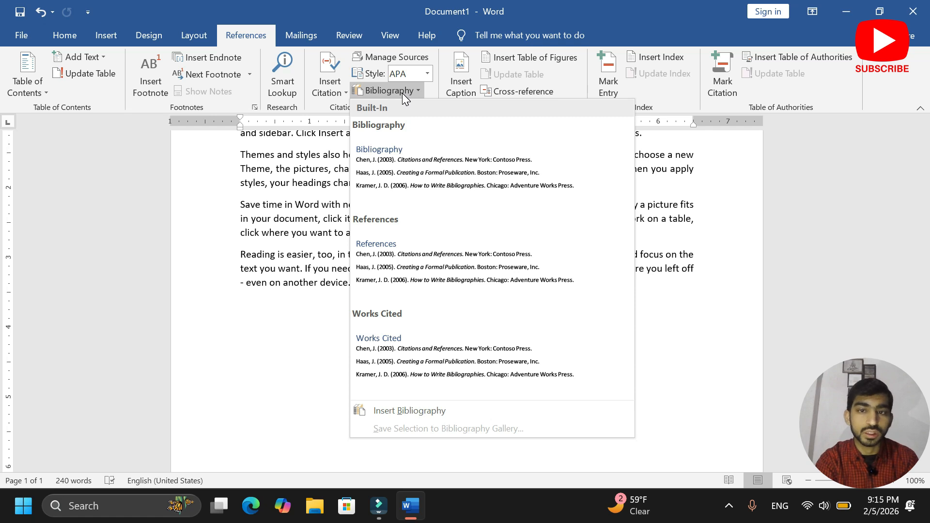
click(409, 246)
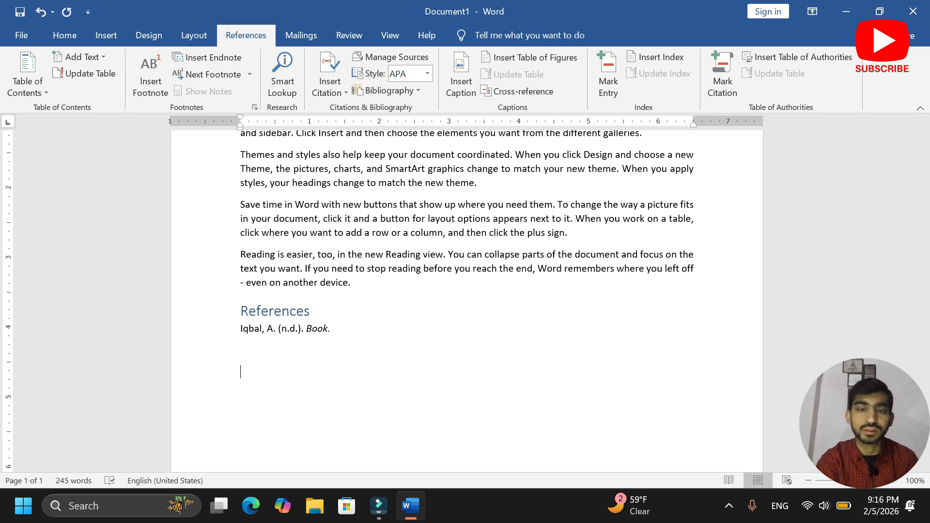
Select the References block and update its citations and bibliography
click(311, 311)
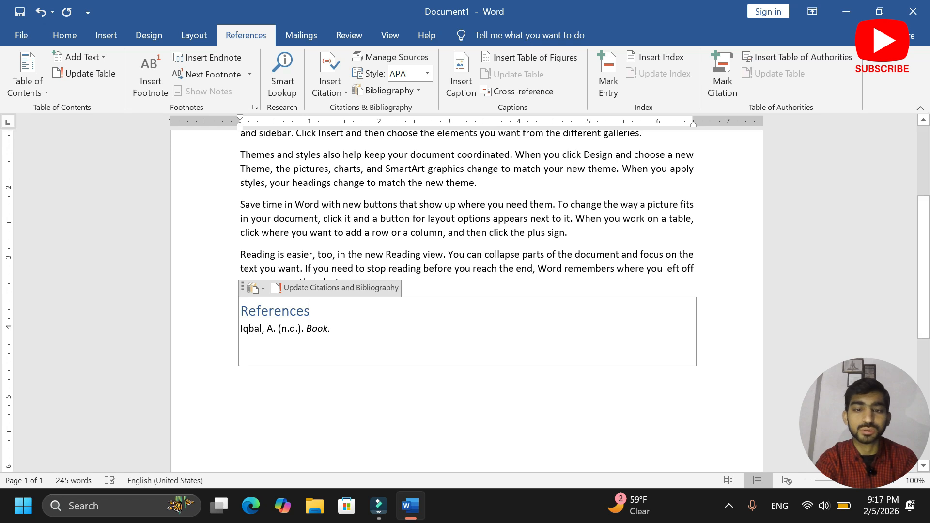
click(269, 342)
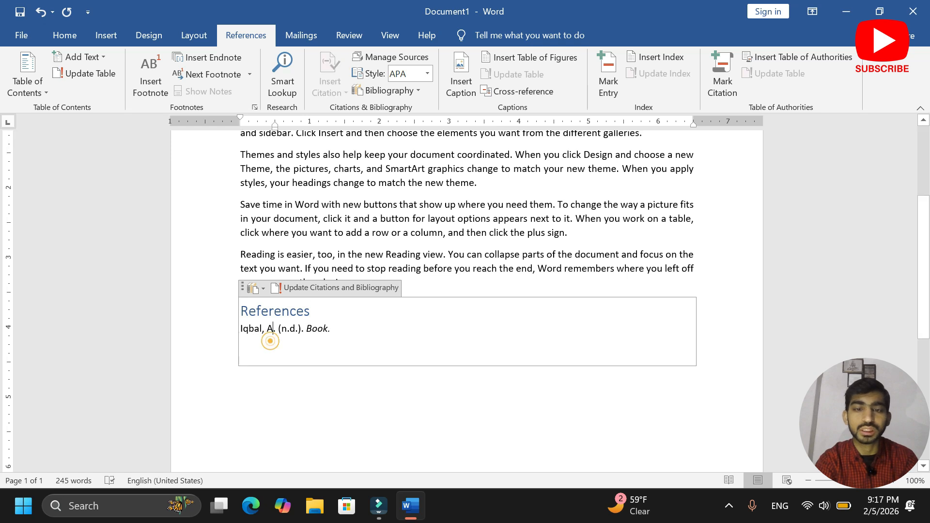
click(320, 290)
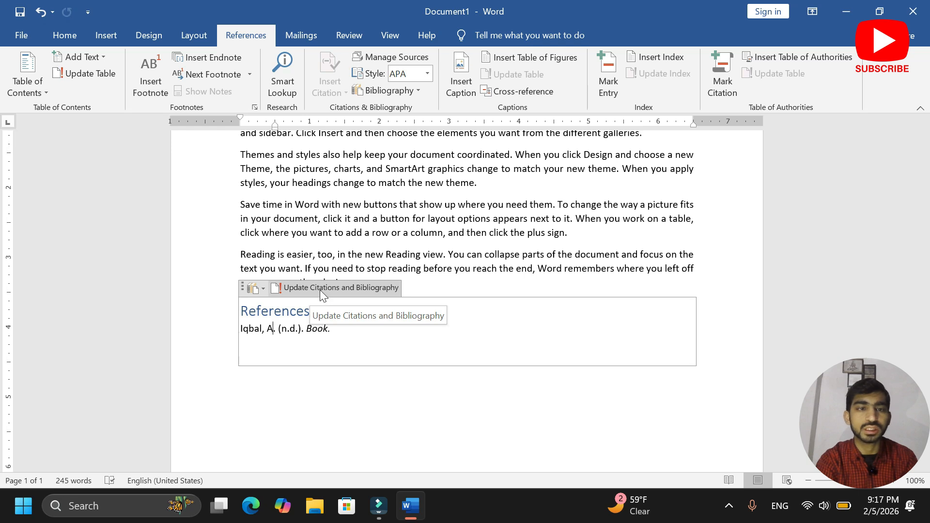